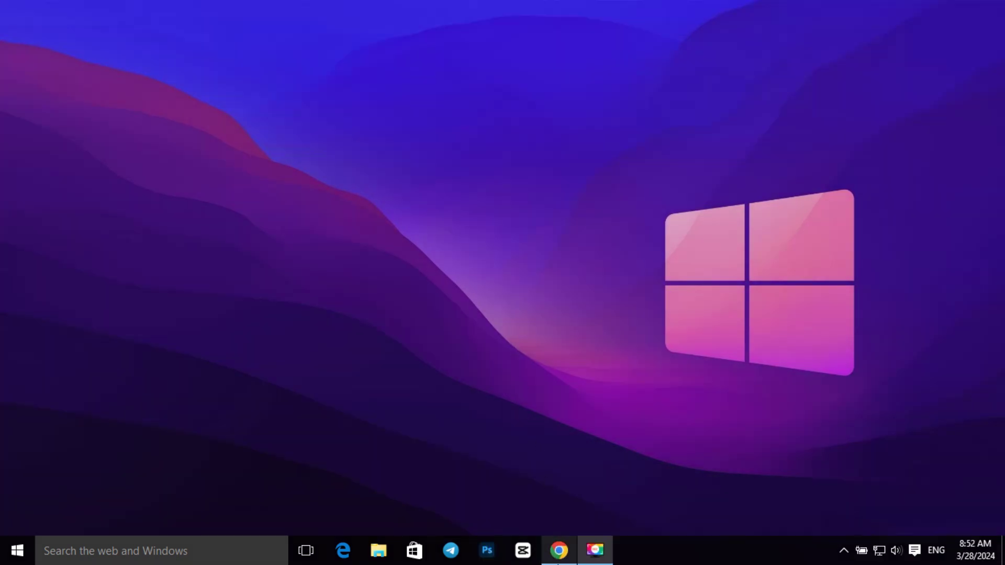
- Launch Chrome, search Google for 'github', and open the first GitHub result
left_click(559, 550)
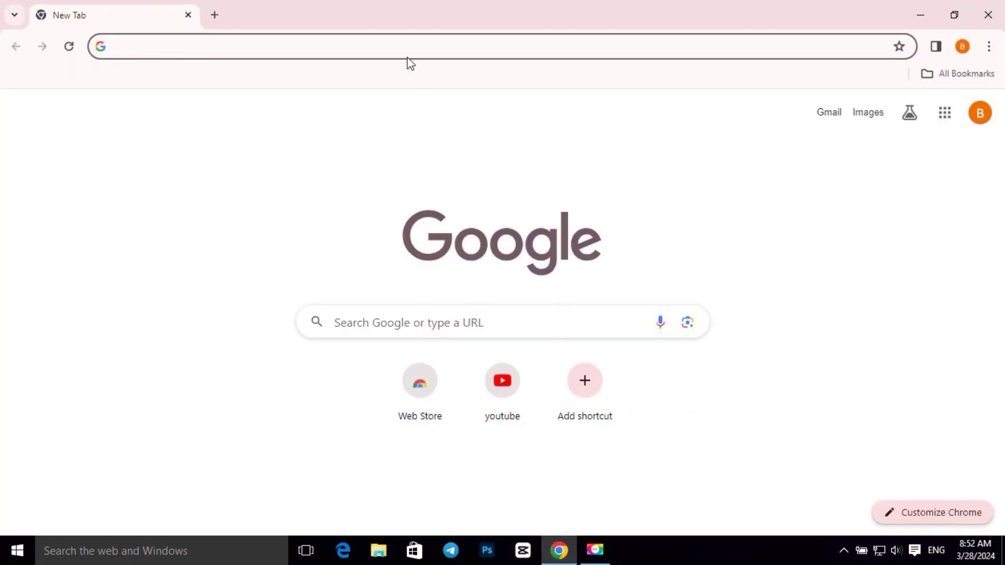
left_click(408, 52)
type("git")
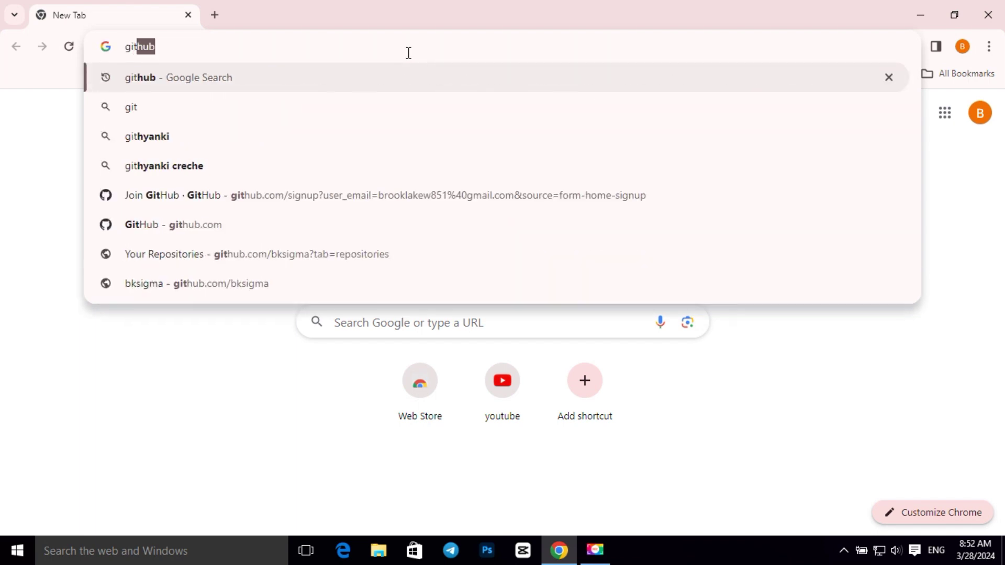
key("Return")
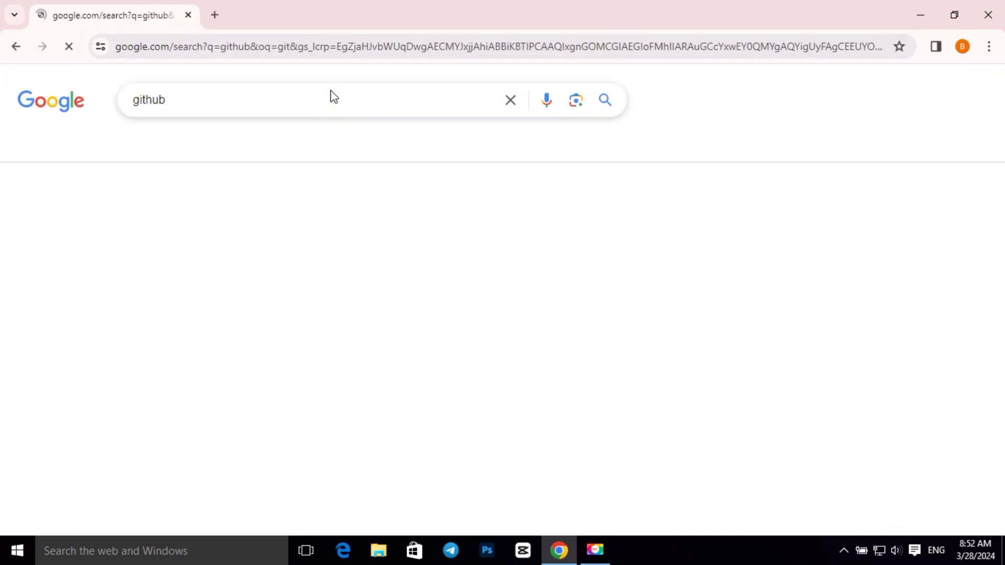
left_click(261, 240)
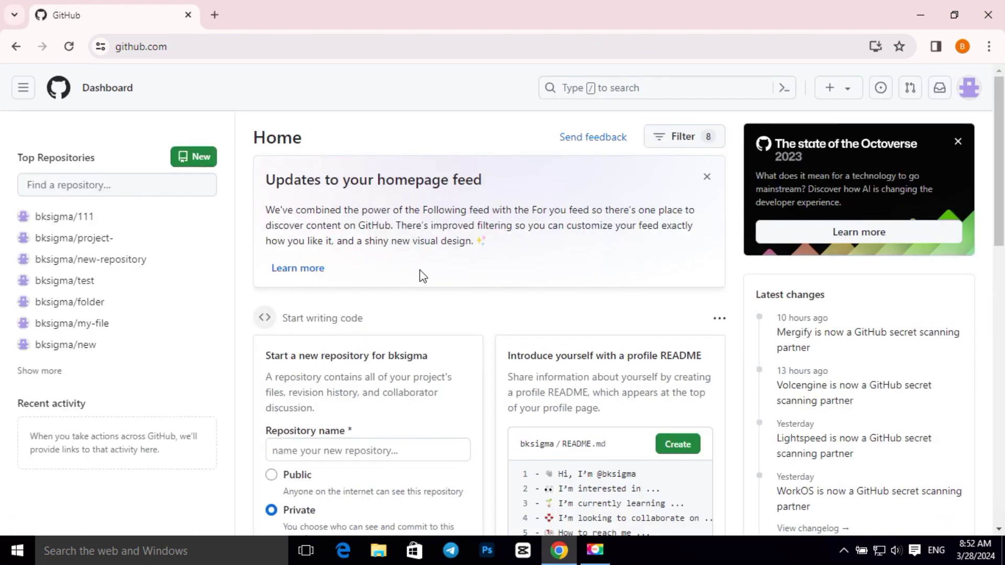
- Go to your profile's Repositories tab through the account avatar menu
left_click(970, 88)
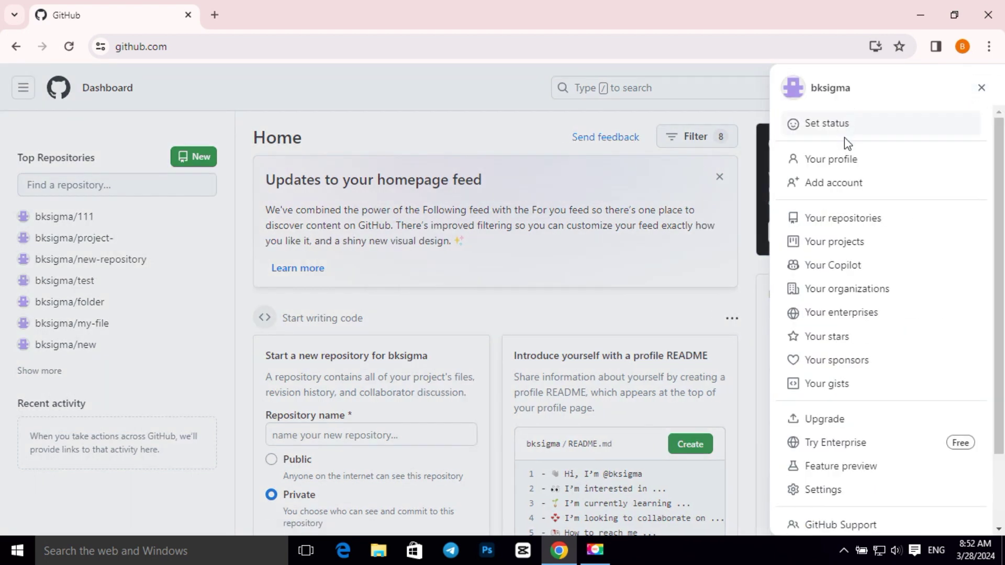
left_click(842, 160)
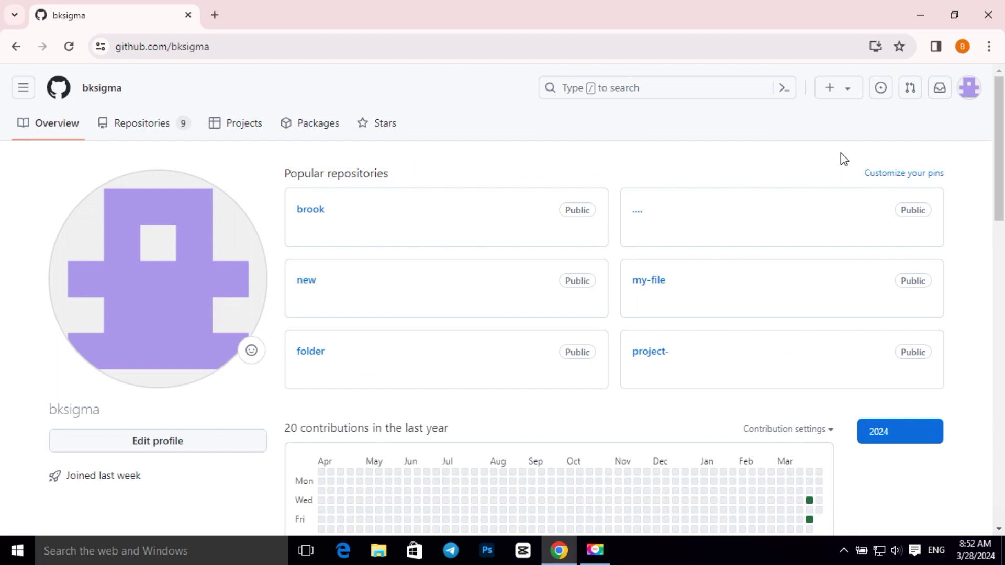
left_click(153, 129)
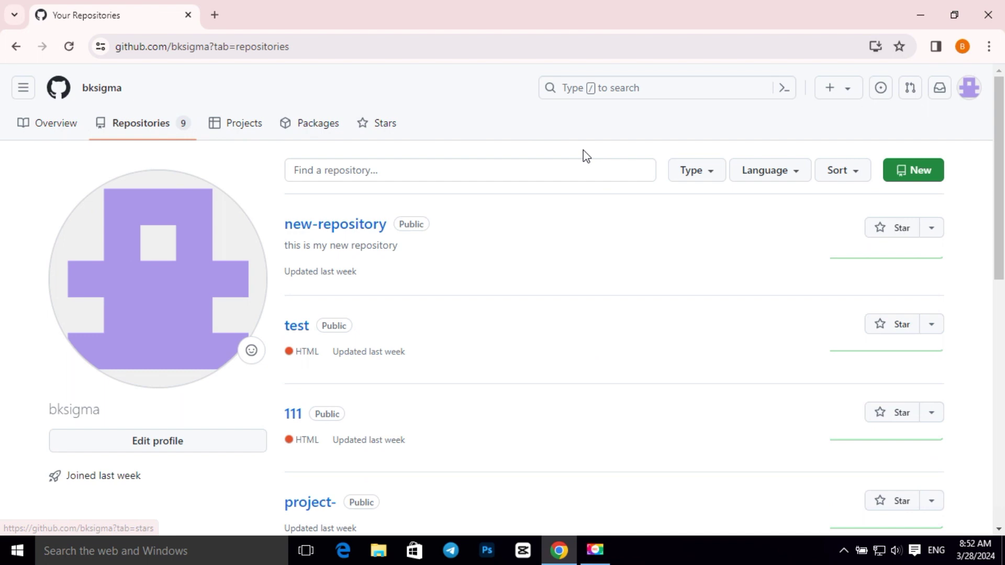
- Start a new repository 'my-repository', described 'this is my new repository', set to Public
left_click(902, 173)
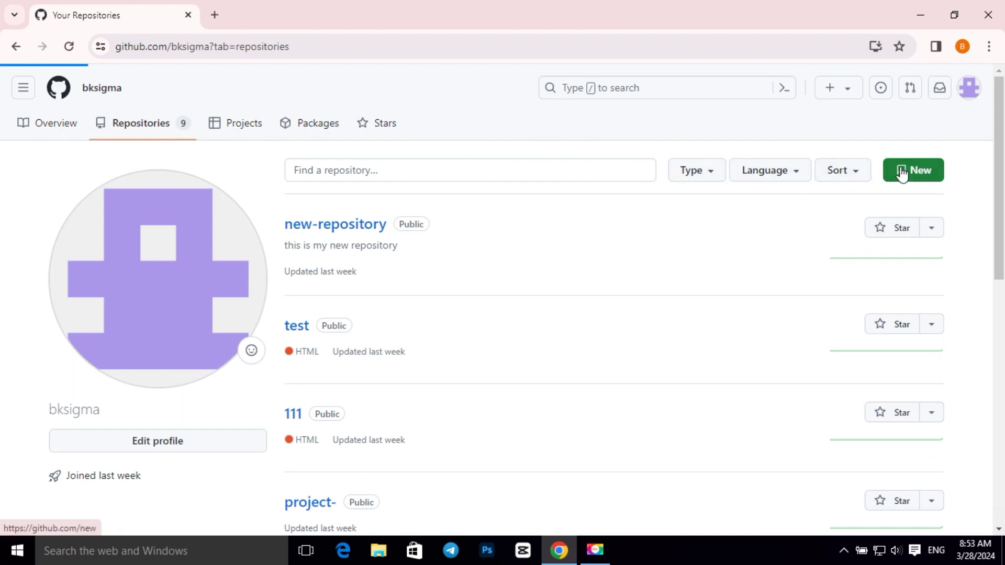
left_click(399, 271)
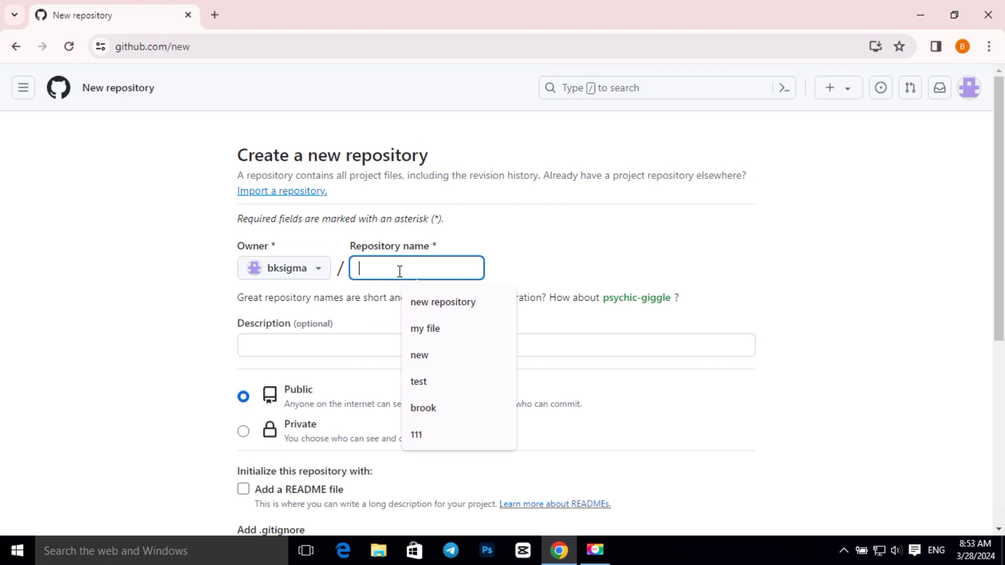
type("my repository")
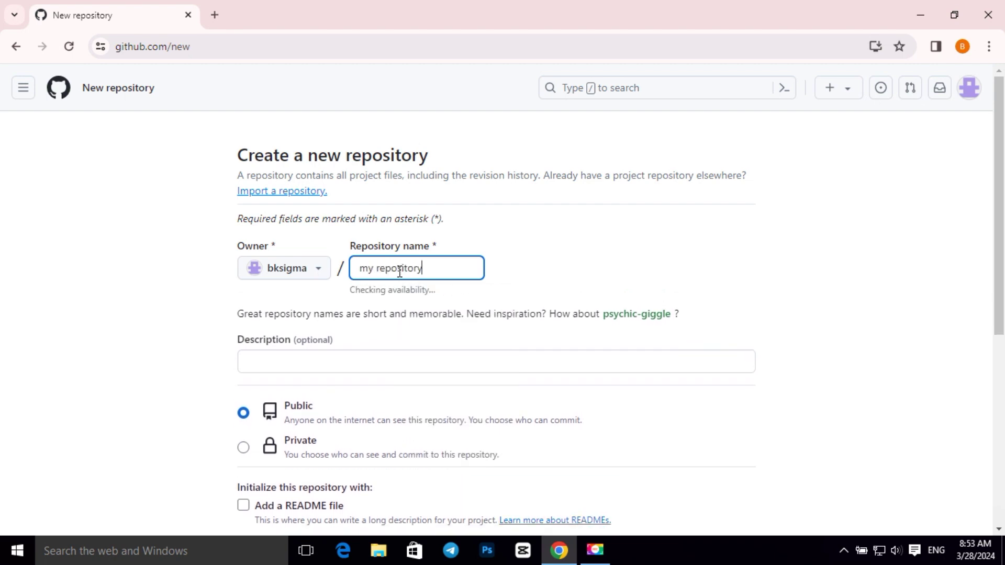
scroll(399, 271, "down", 2)
left_click(303, 228)
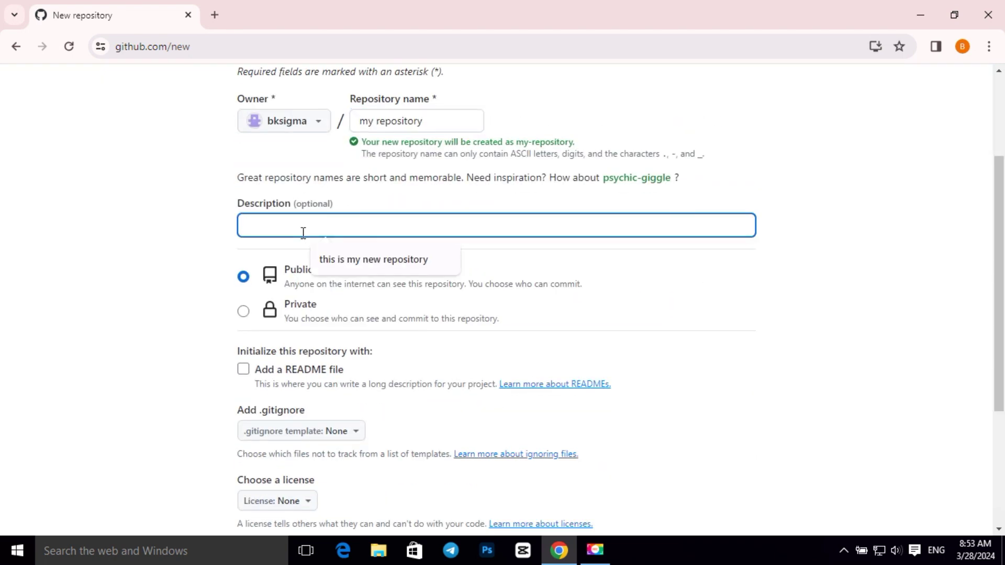
left_click(377, 261)
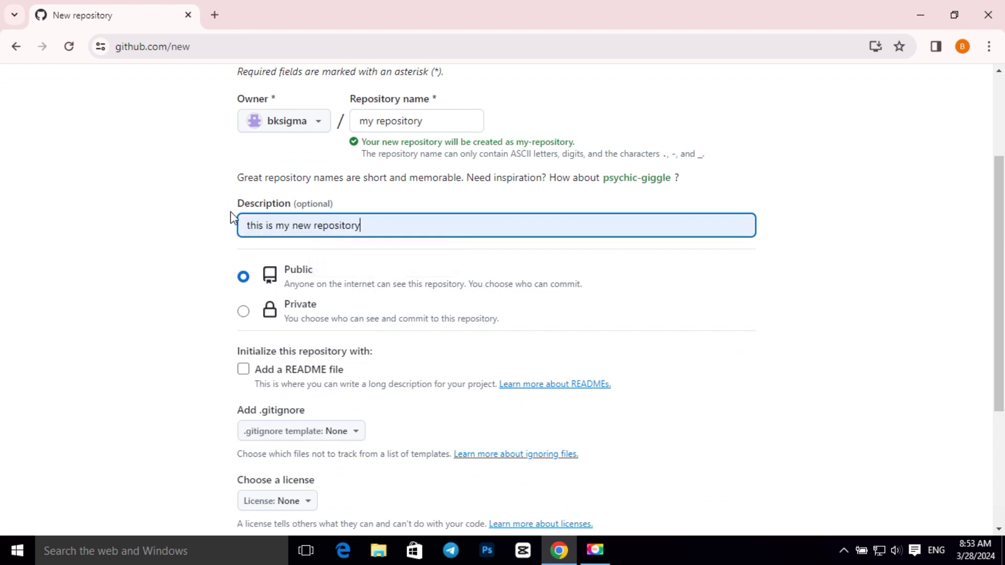
scroll(233, 282, "down", 1)
left_click(243, 239)
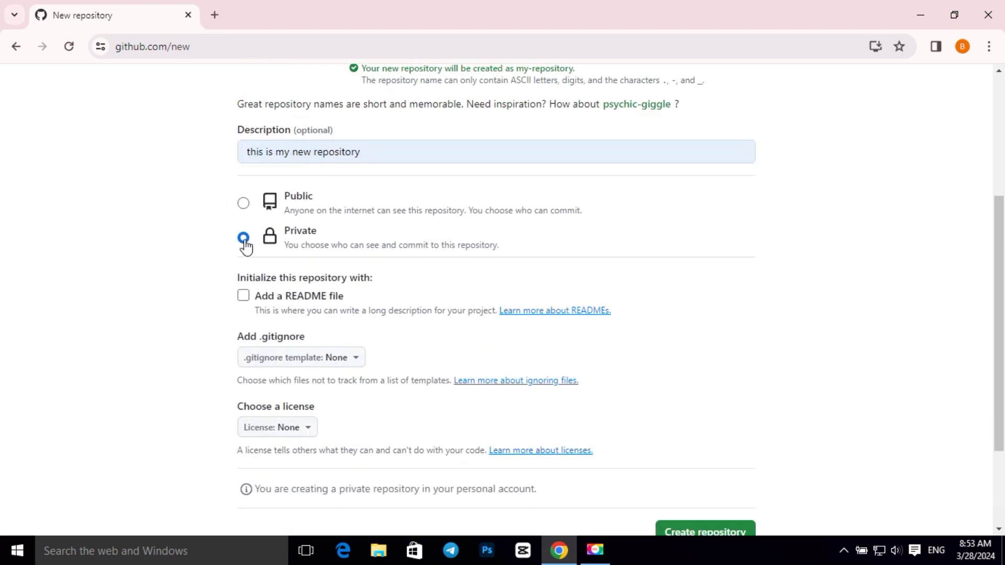
left_click(244, 205)
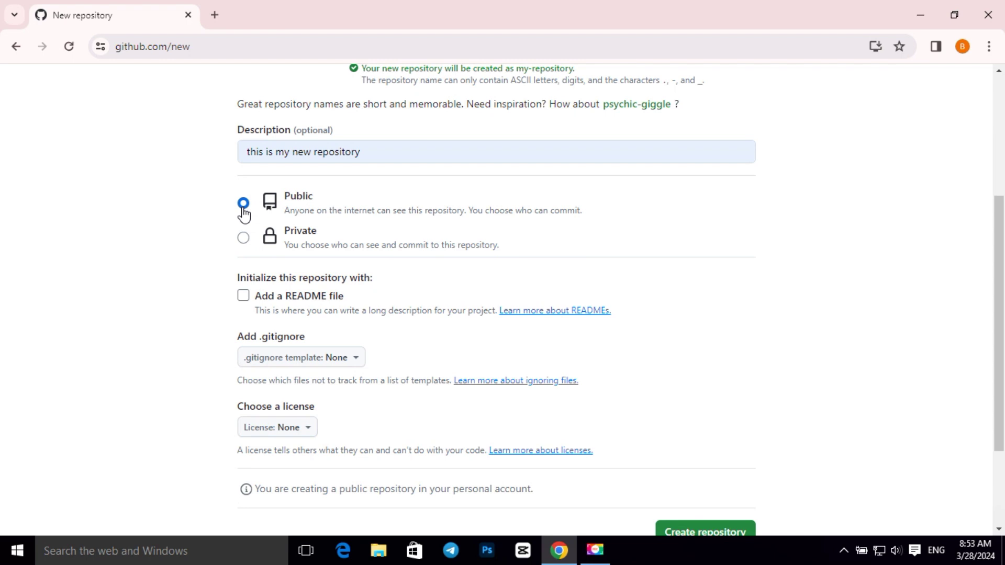
scroll(188, 228, "down", 2)
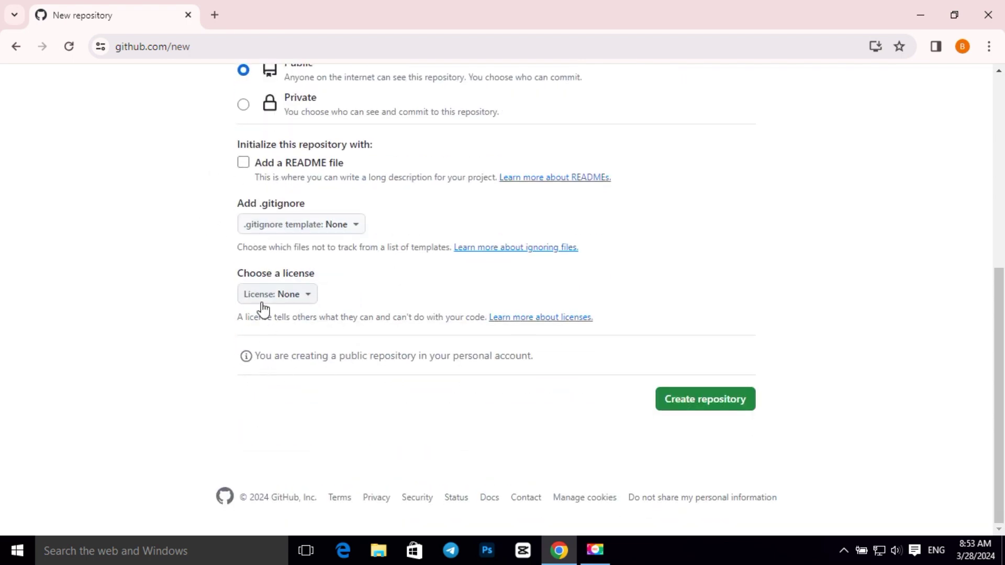
- Submit the new-repository form to create 'my-repository'
left_click(665, 400)
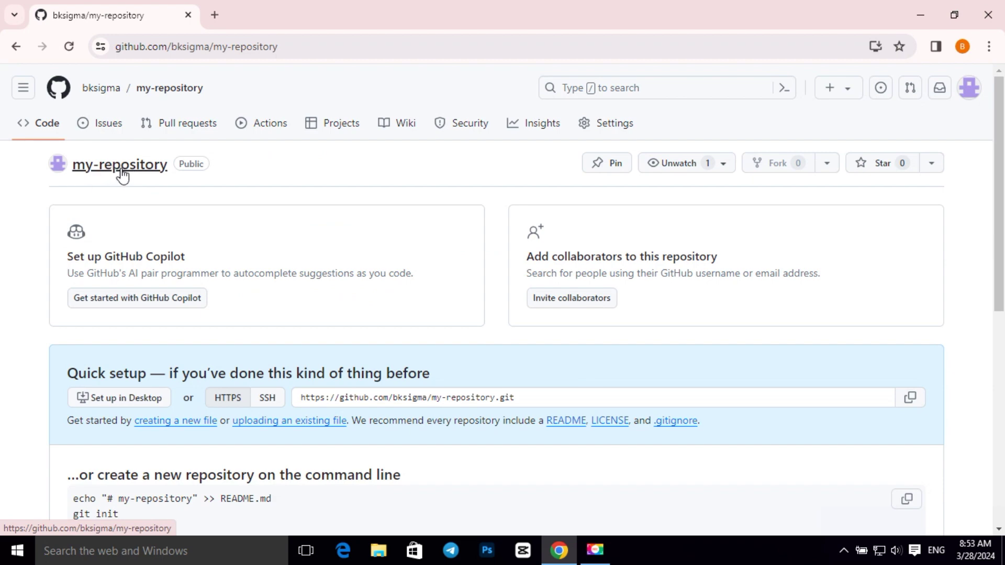
scroll(257, 187, "down", 2)
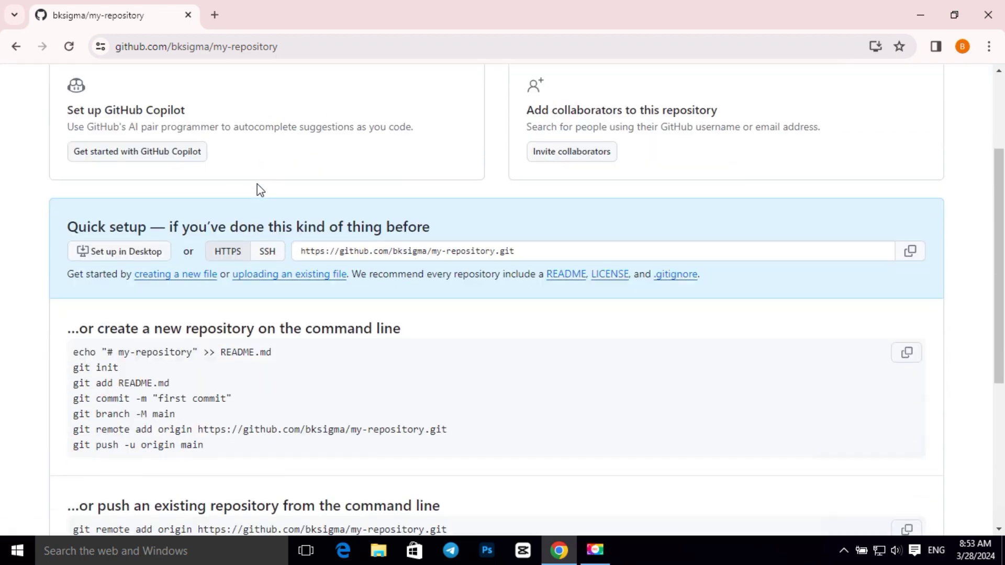
- Go to the 'uploading an existing file' page from my-repository's Quick setup
left_click(270, 275)
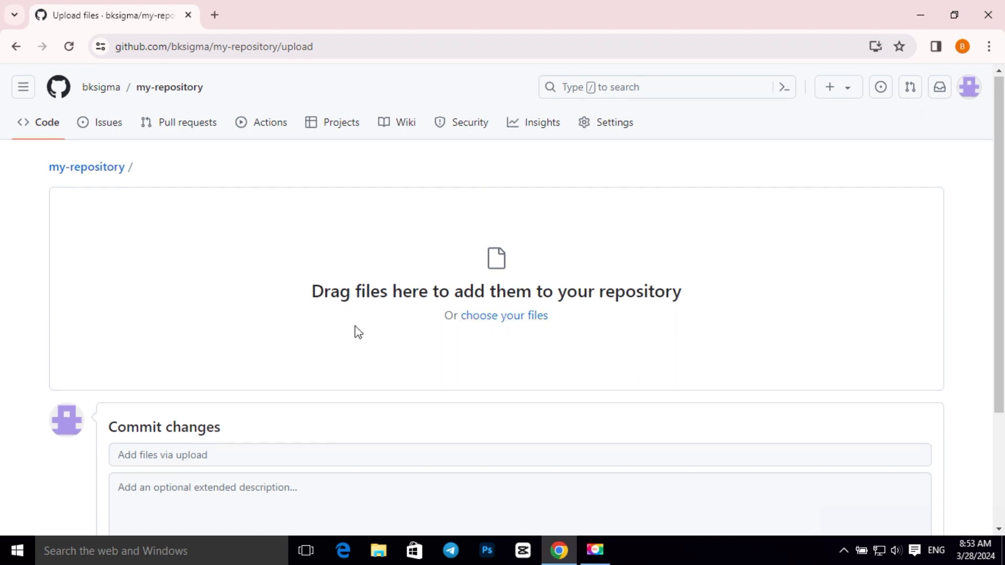
scroll(330, 342, "down", 2)
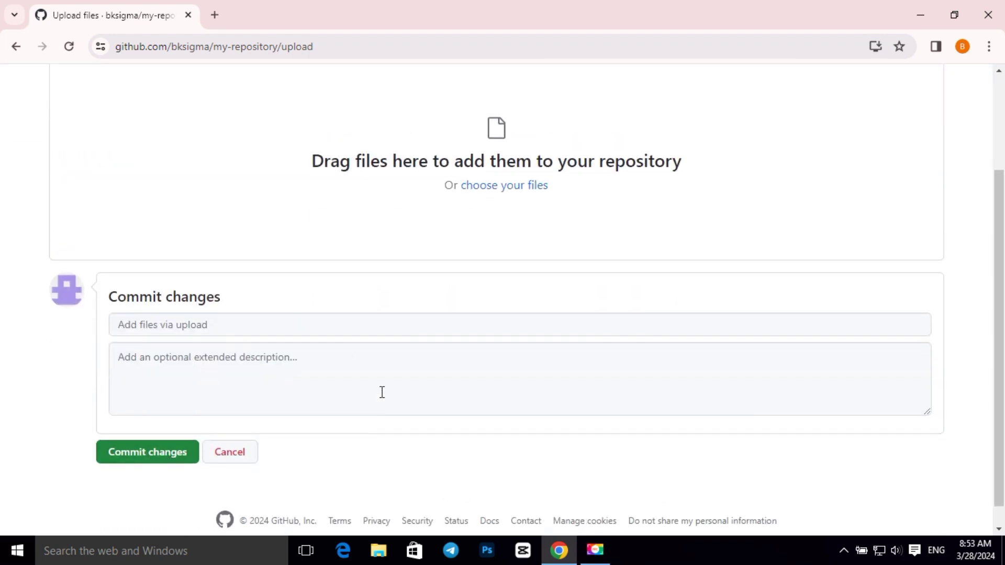